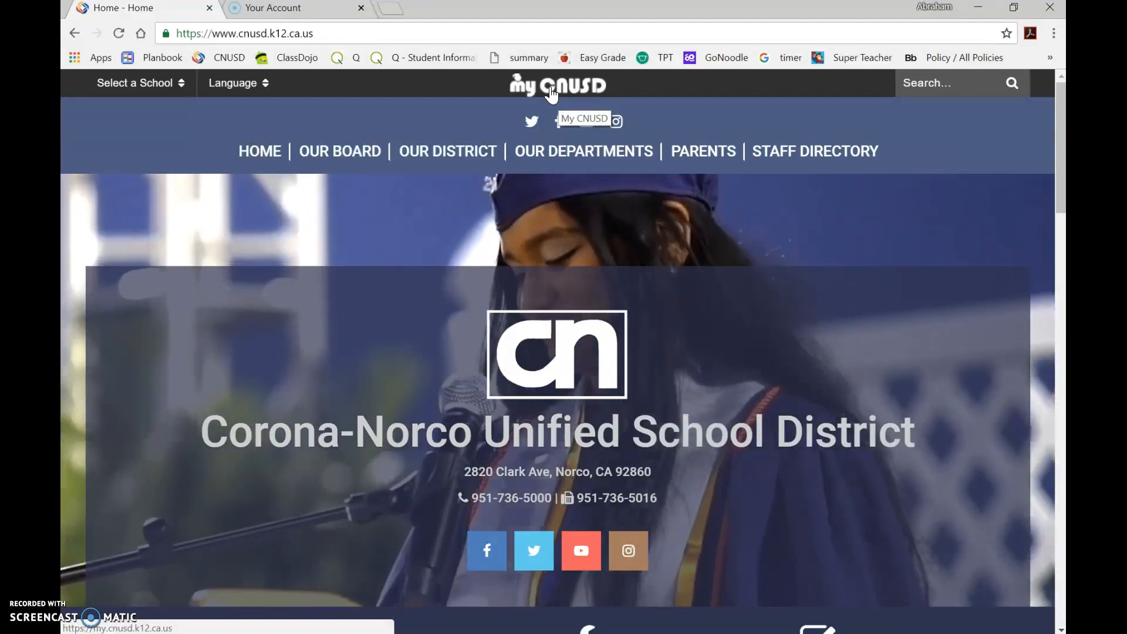
Open the My CNUSD staff portal from the district website and launch its Email app.
left_click(552, 93)
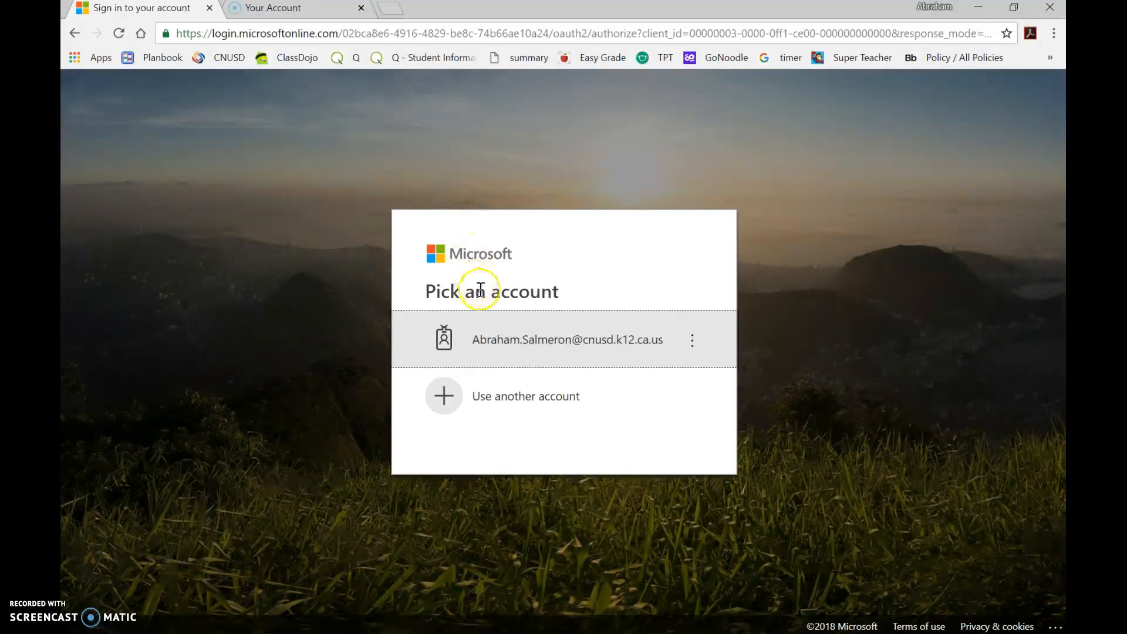
left_click(498, 350)
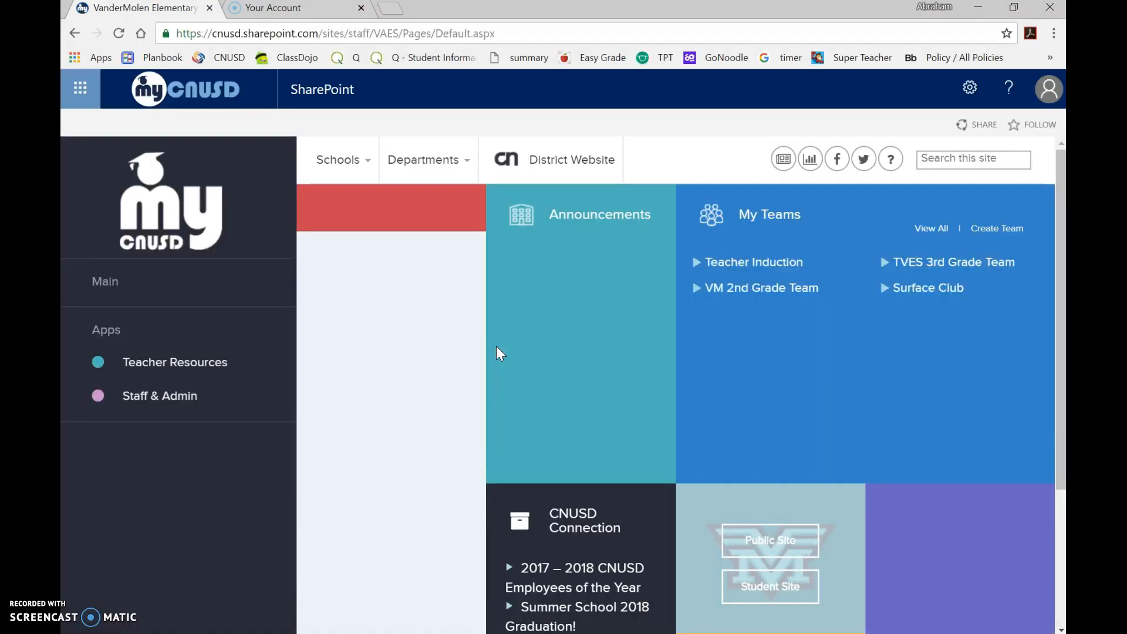
left_click(155, 455)
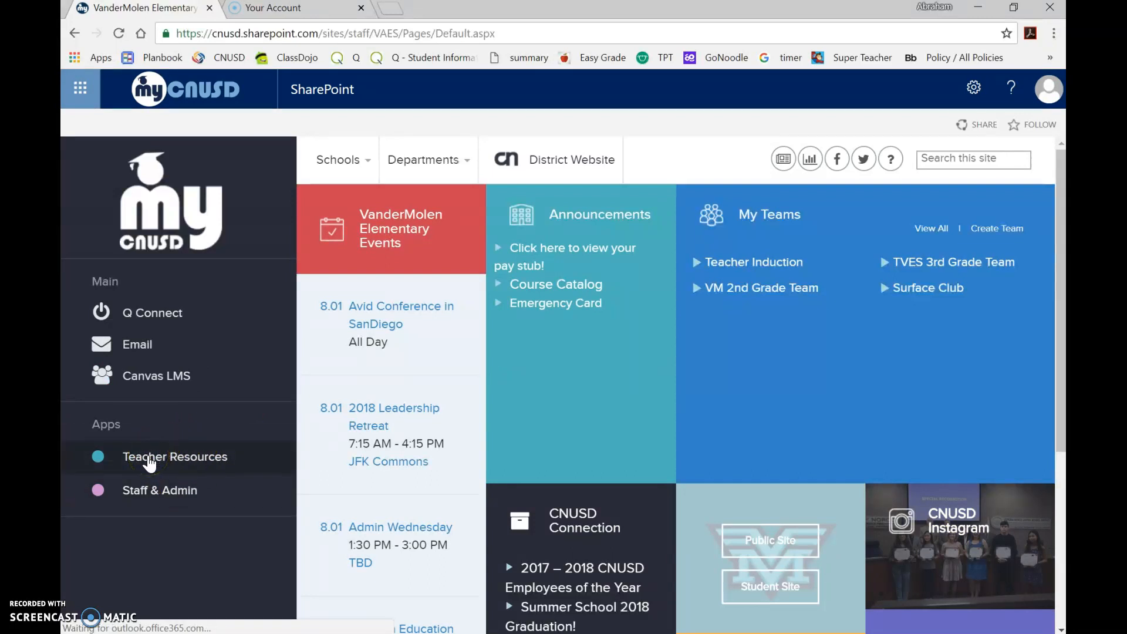
left_click(144, 326)
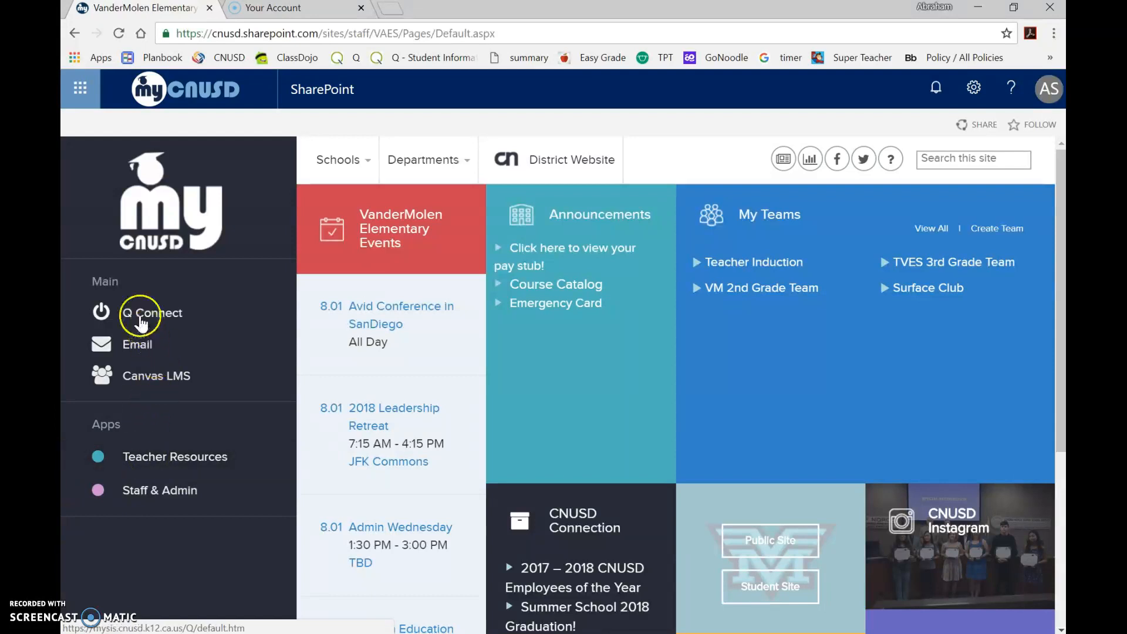
left_click(133, 349)
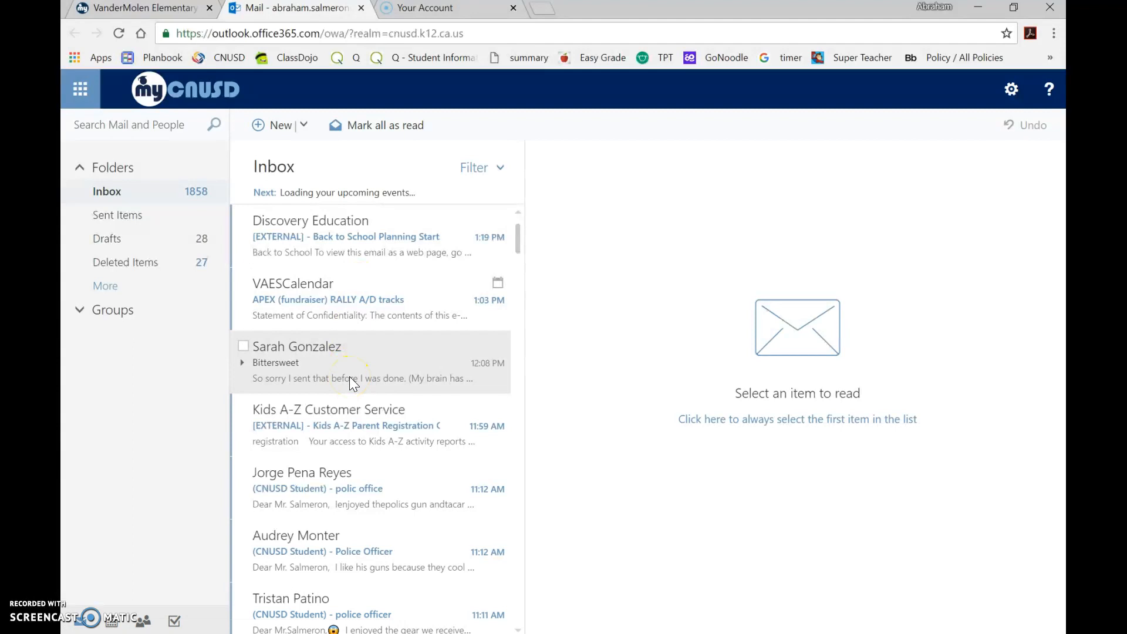
Start composing a new email message and place the cursor in the subject line.
scroll(351, 381, "down", 4)
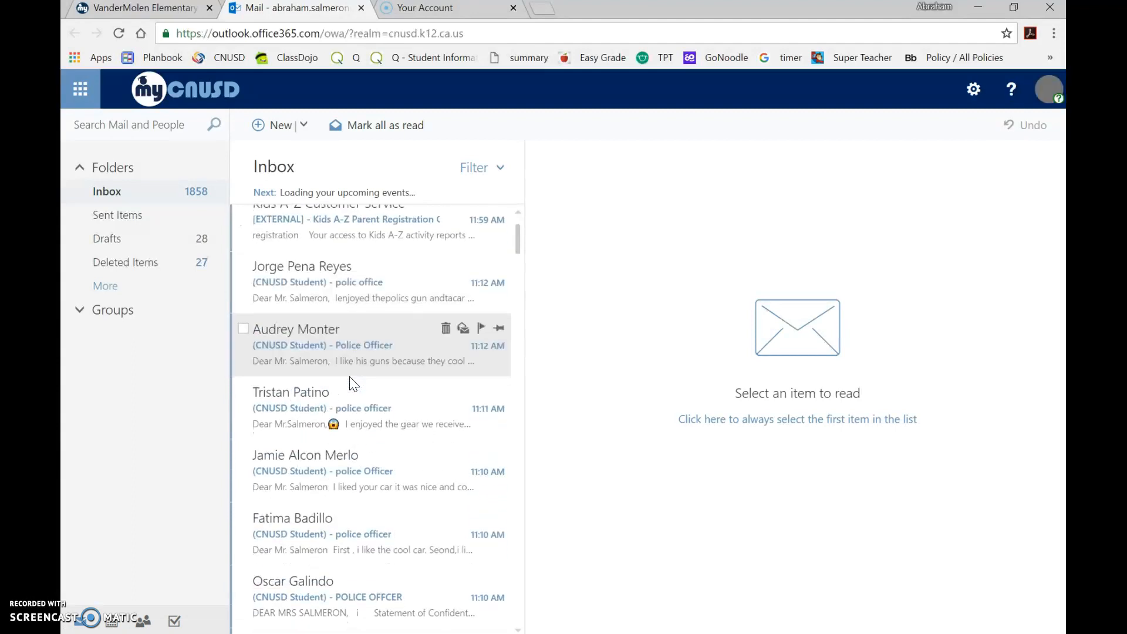
scroll(351, 383, "down", 3)
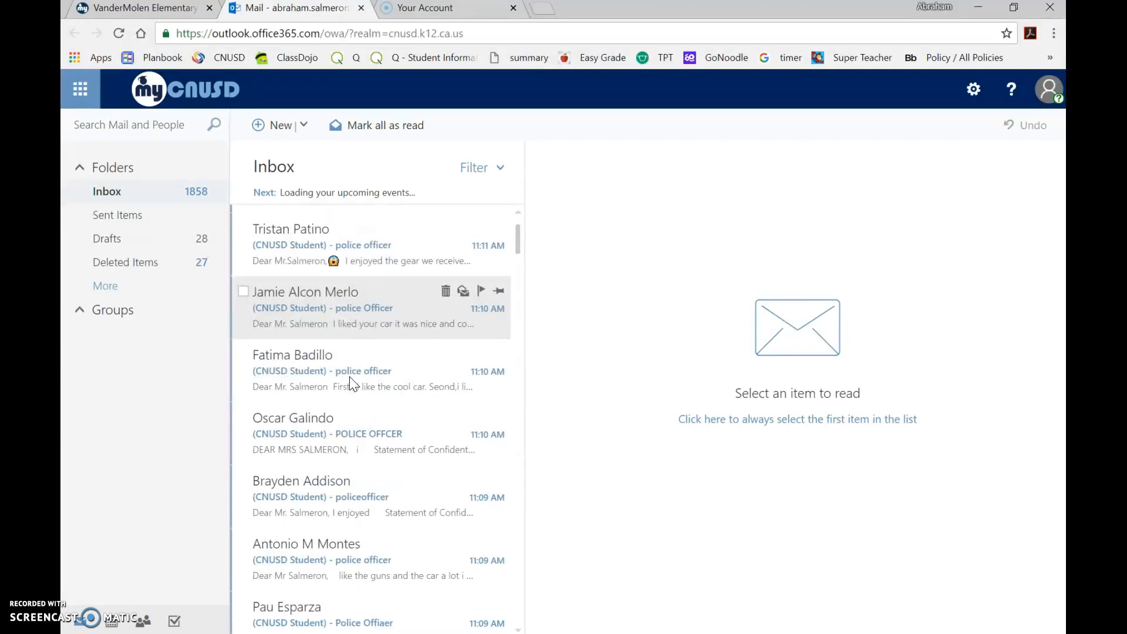
scroll(351, 382, "down", 1)
scroll(349, 378, "up", 6)
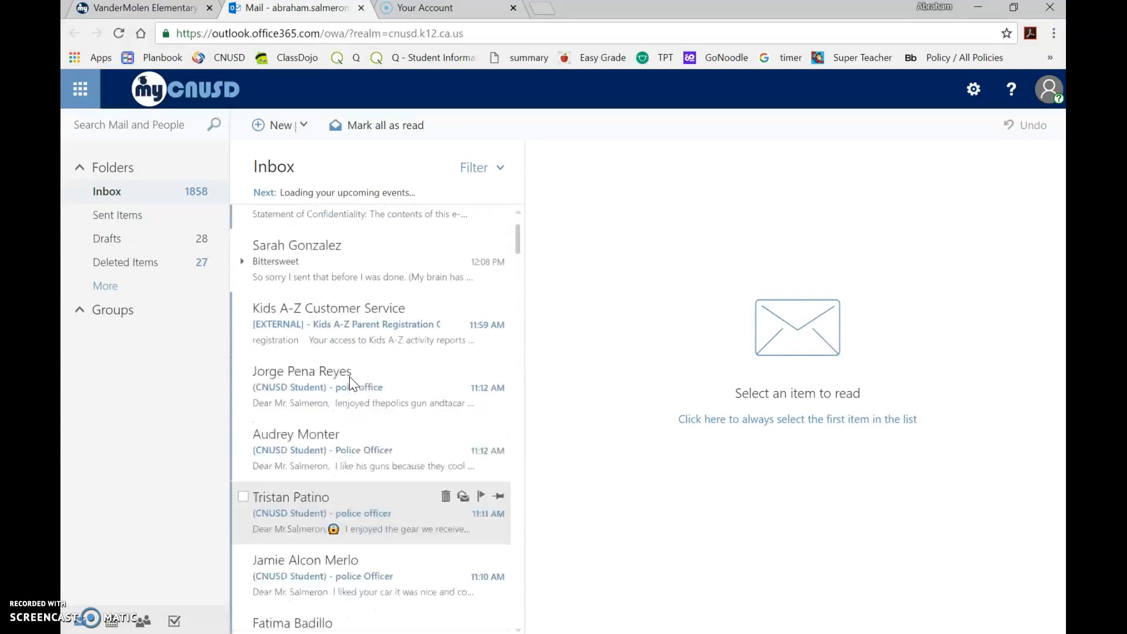
scroll(350, 375, "up", 2)
left_click(271, 136)
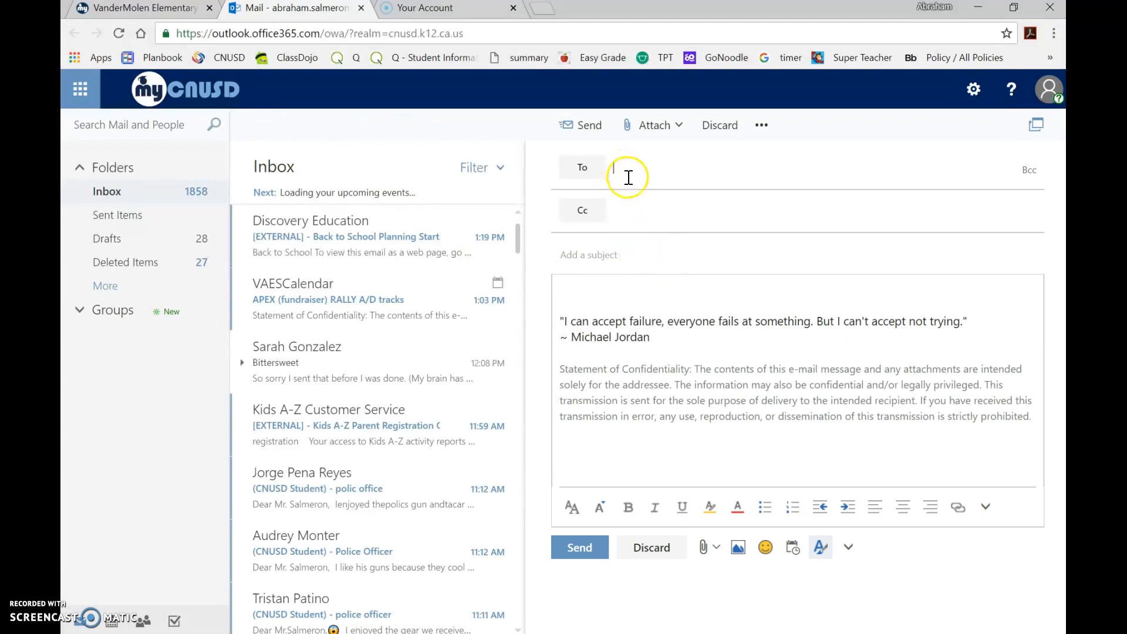
left_click(584, 260)
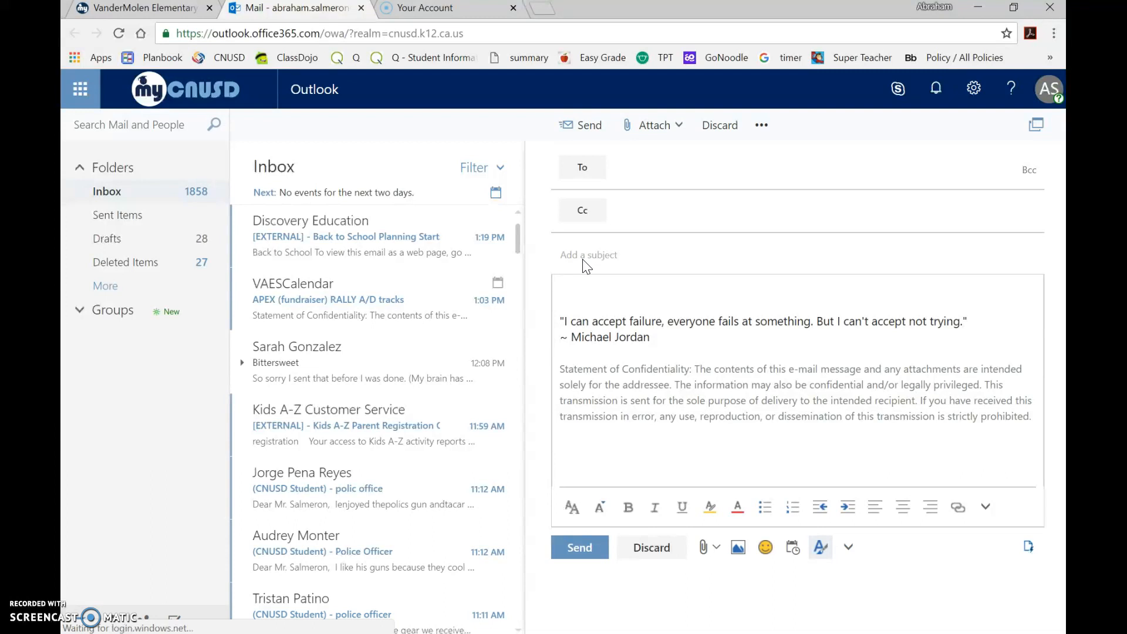
Write a greeting to the recipient and the placeholder line 'body' in the message body.
left_click(568, 287)
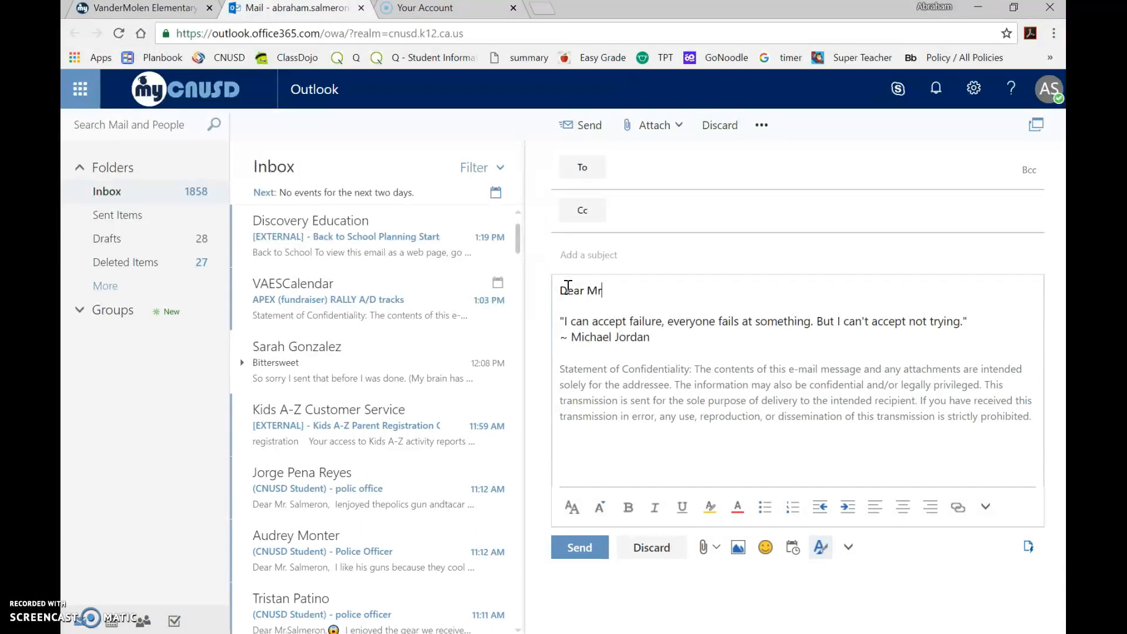
type("Dear Mr. Salmeorn")
type(",")
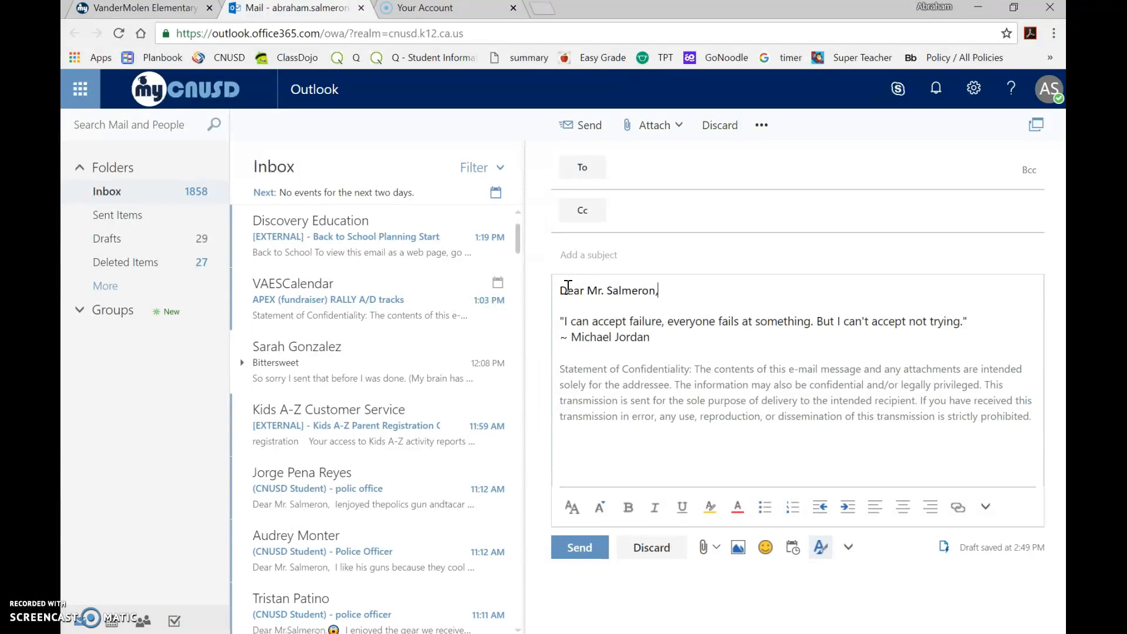
key("Return")
key("Return")
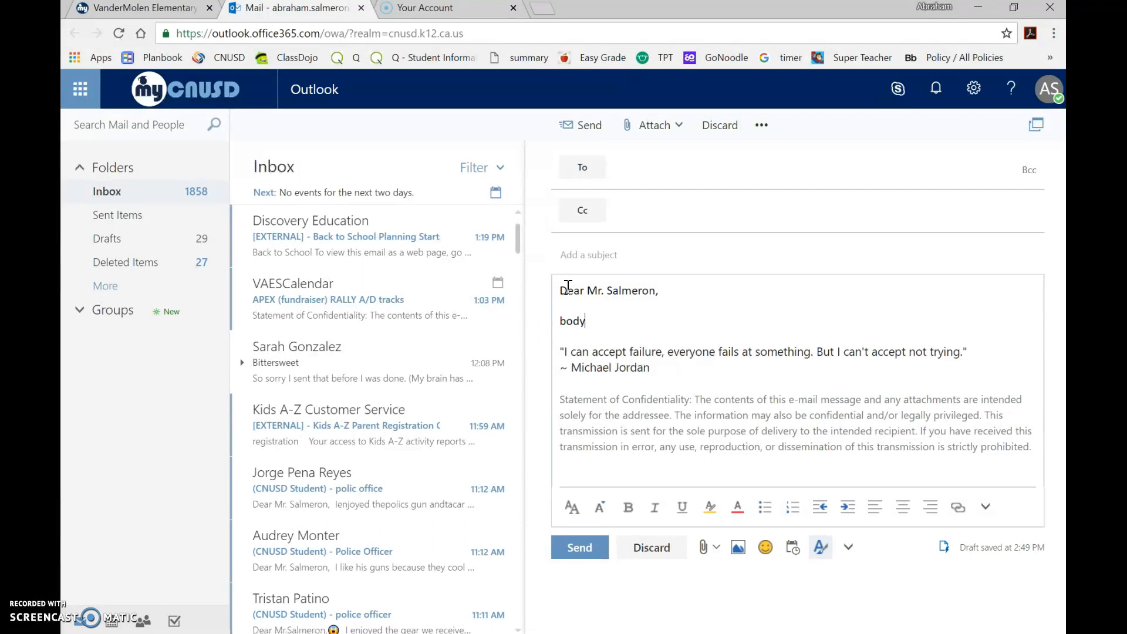
type("body")
key("Return")
key("Return")
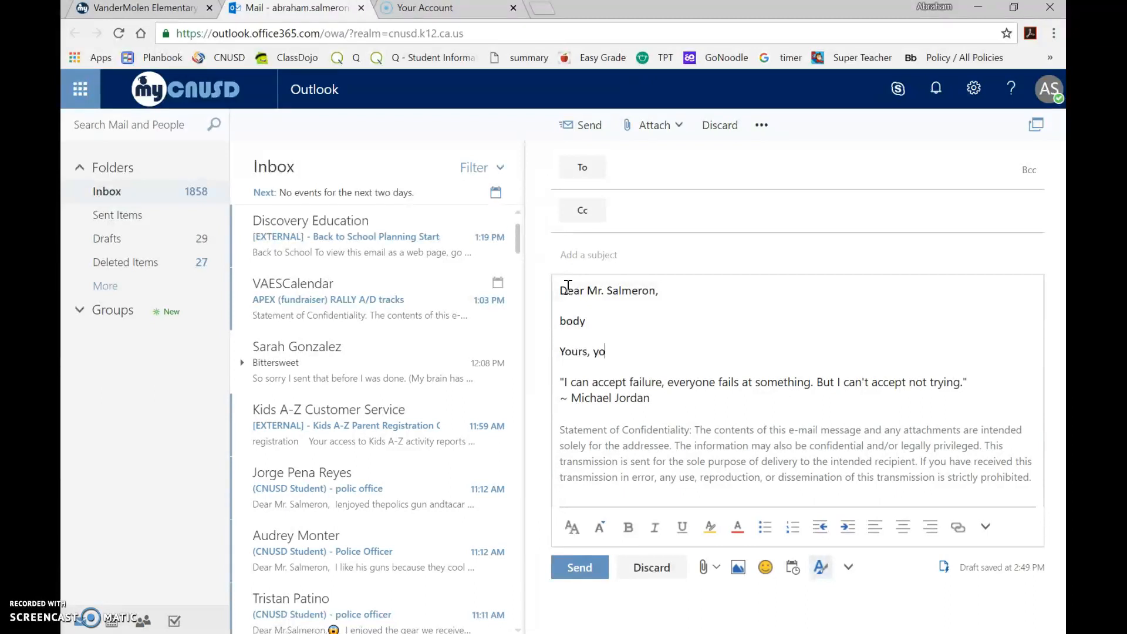
Add the closing 'Sincerely,' below the body, leaving the name line beneath it blank.
type("Yours, Yopur F")
key("BackSpace")
key("BackSpace")
left_click(595, 351)
key("Delete")
type("S")
left_click(648, 356)
left_click_drag(595, 352, 526, 355)
key("BackSpace")
key("Return")
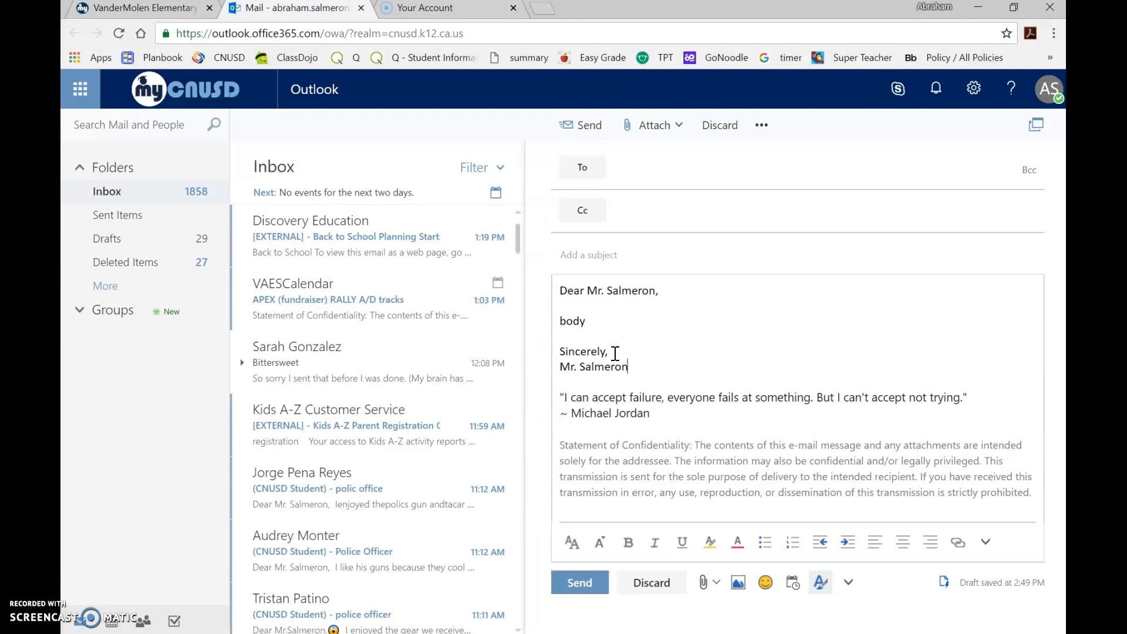
left_click_drag(629, 367, 557, 365)
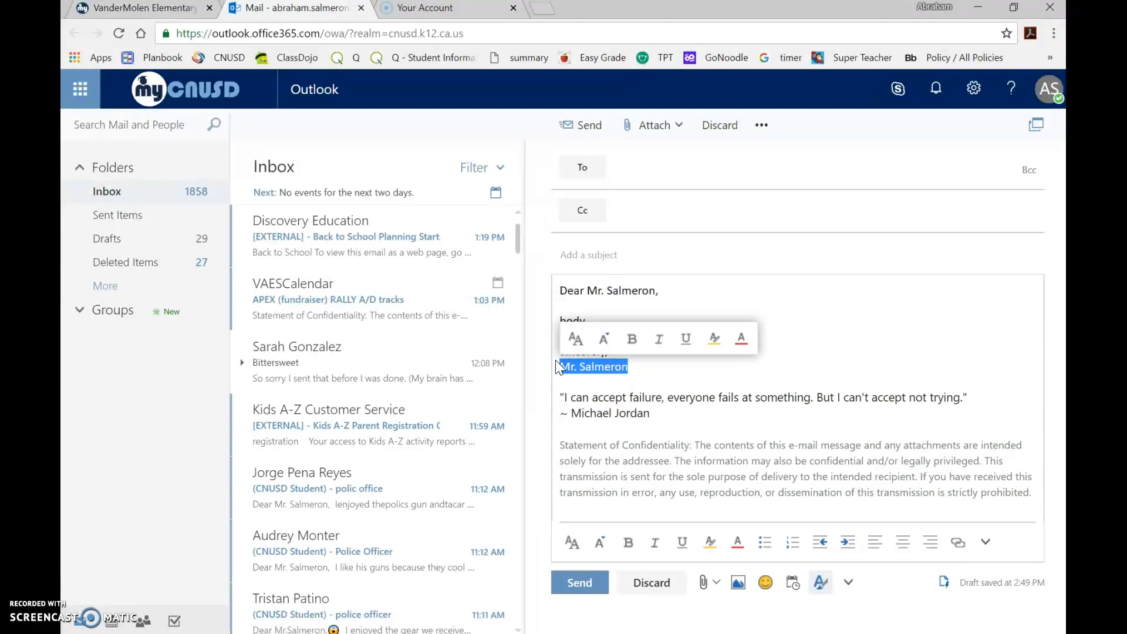
key("BackSpace")
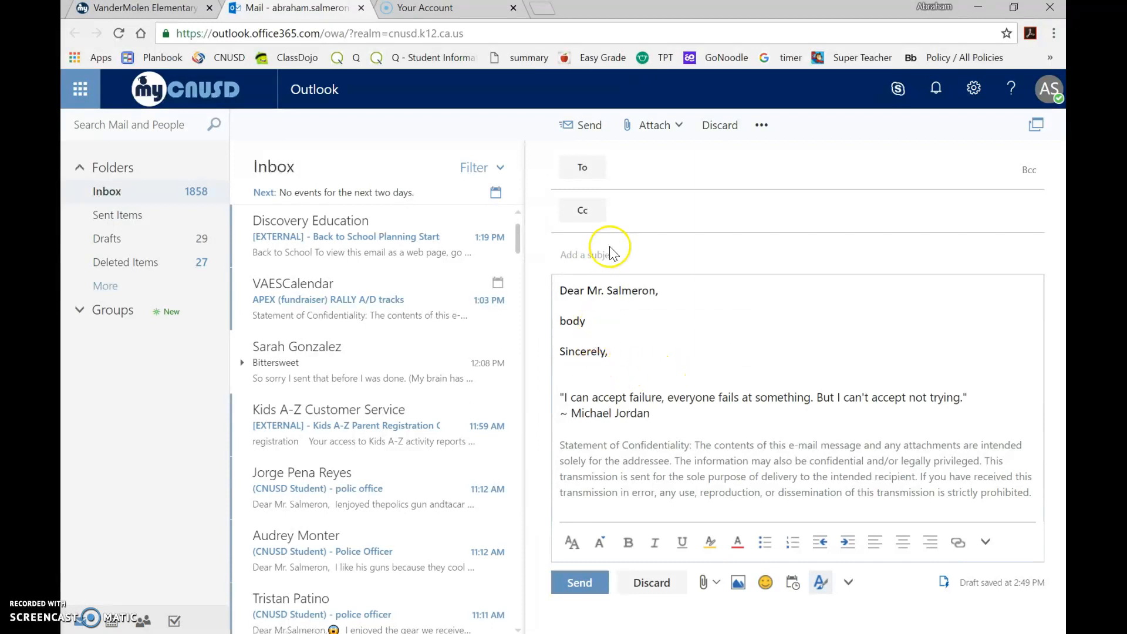
Try looking up the recipient in the To field by name, then clear the entry.
left_click(630, 170)
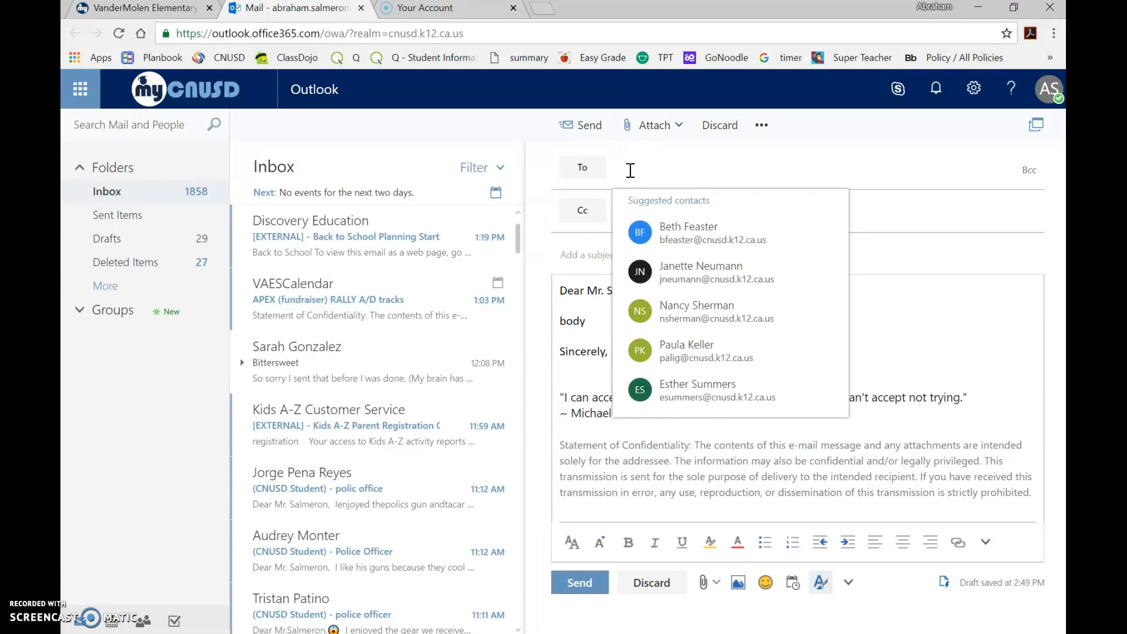
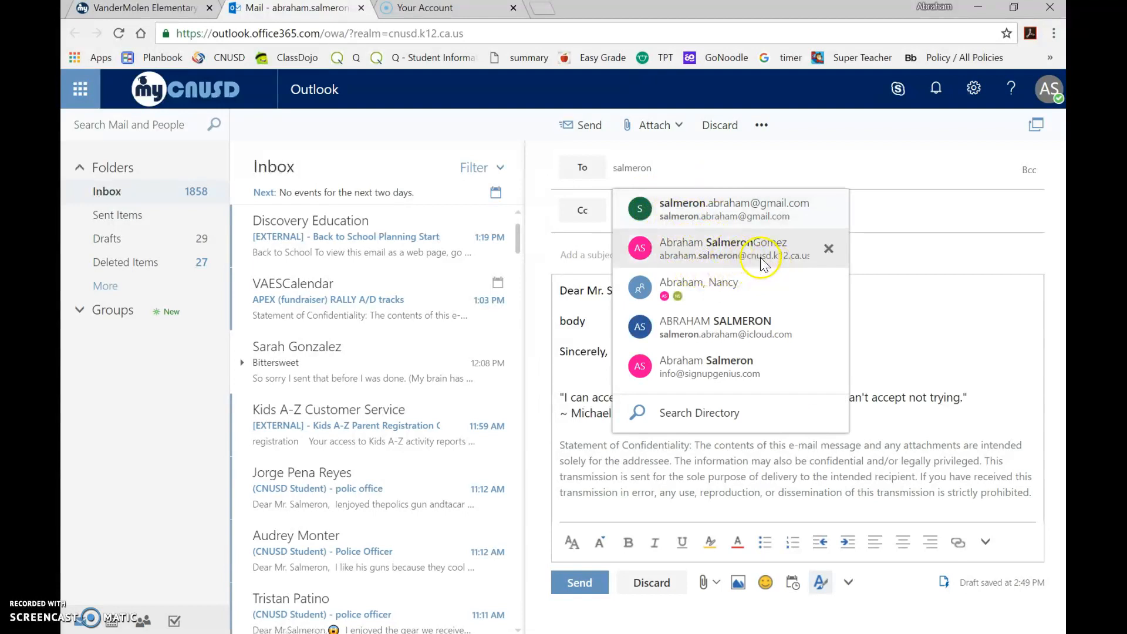
double_click(620, 169)
left_click(621, 169)
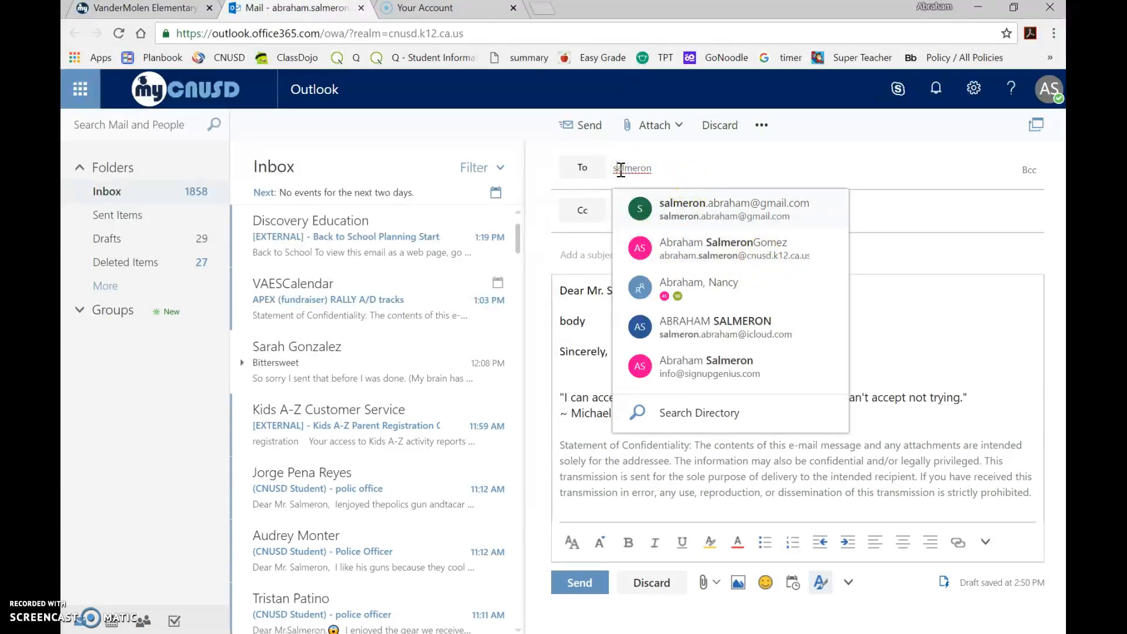
double_click(674, 167)
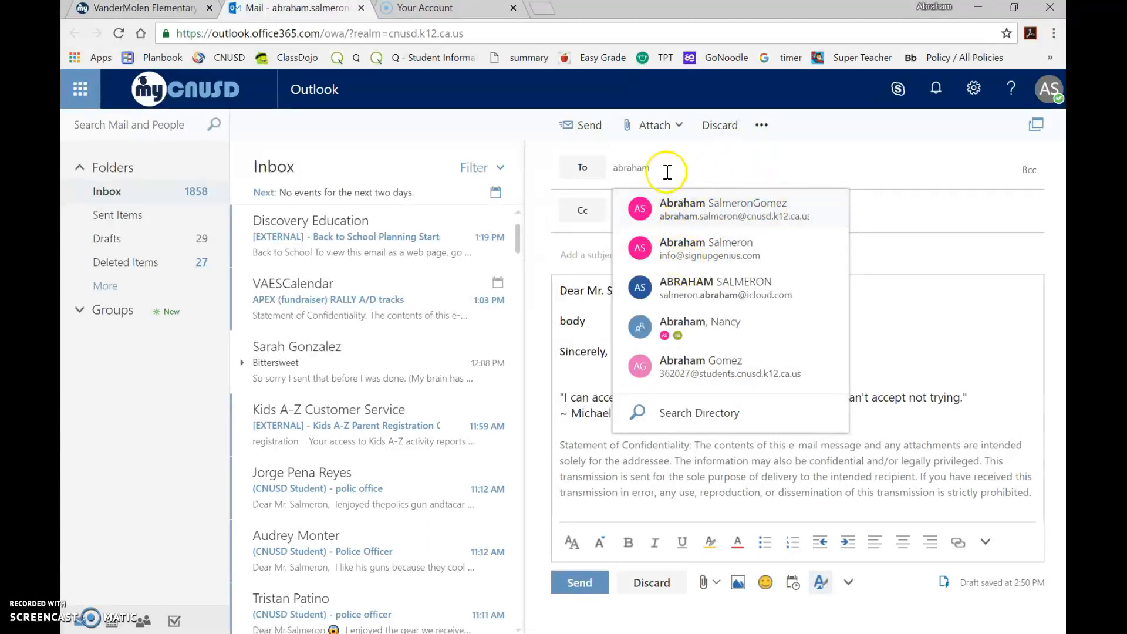
left_click_drag(665, 169, 601, 174)
key("BackSpace")
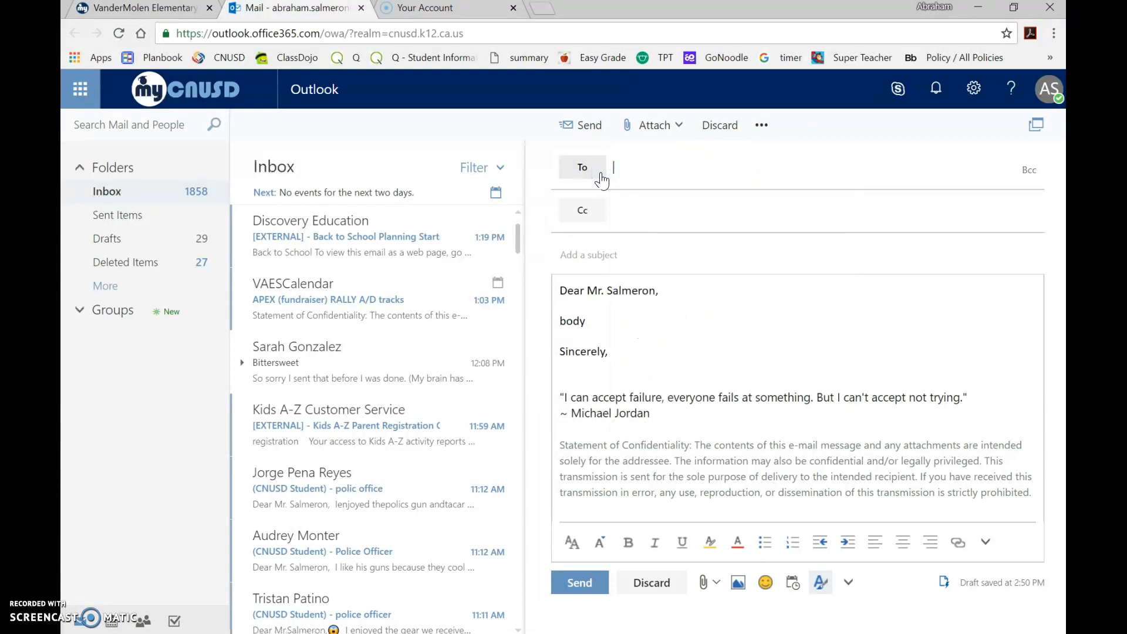